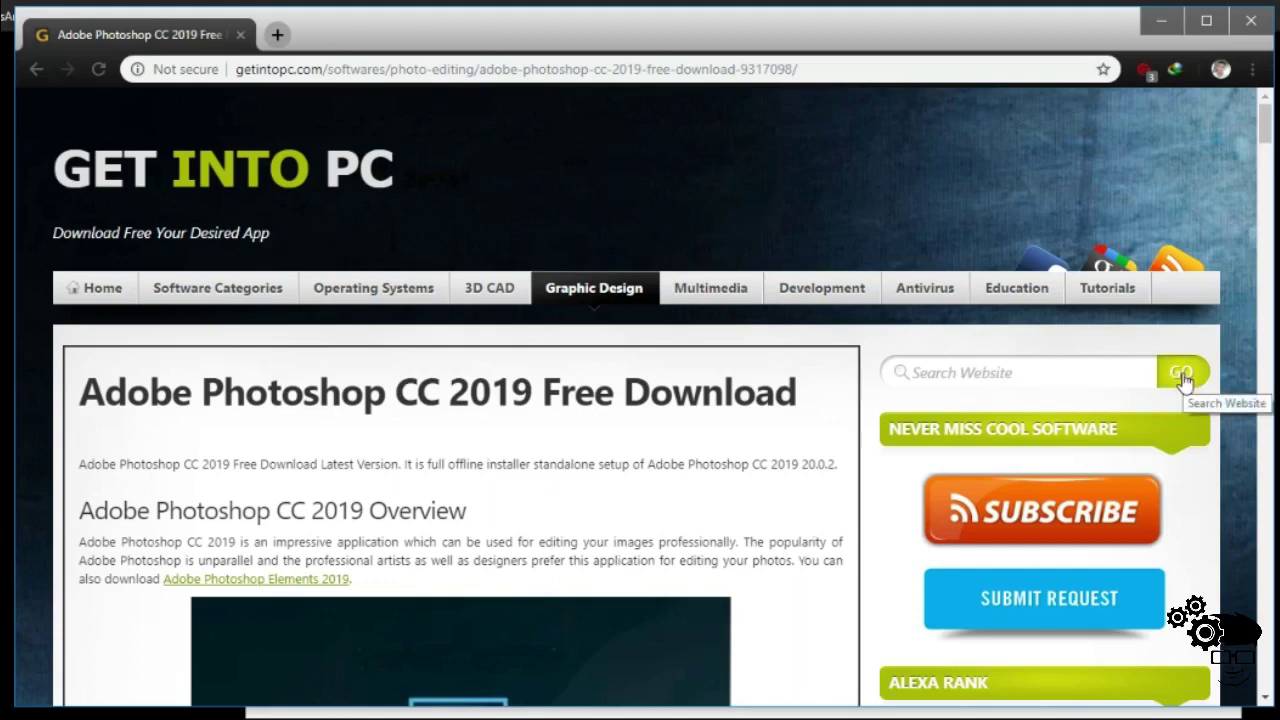
Step: Request the 64-bit download of Adobe Photoshop CC 2019 from its getintopc.com page
scroll(928, 386, down, 2)
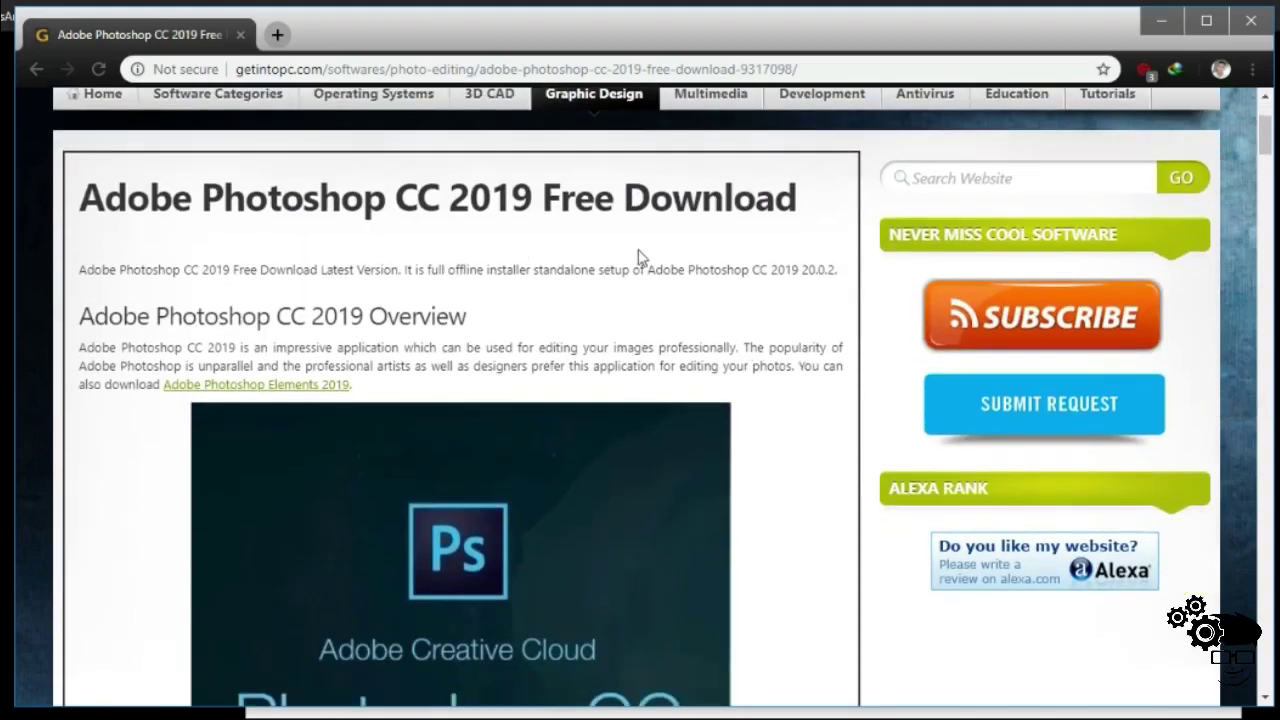
scroll(480, 289, down, 1)
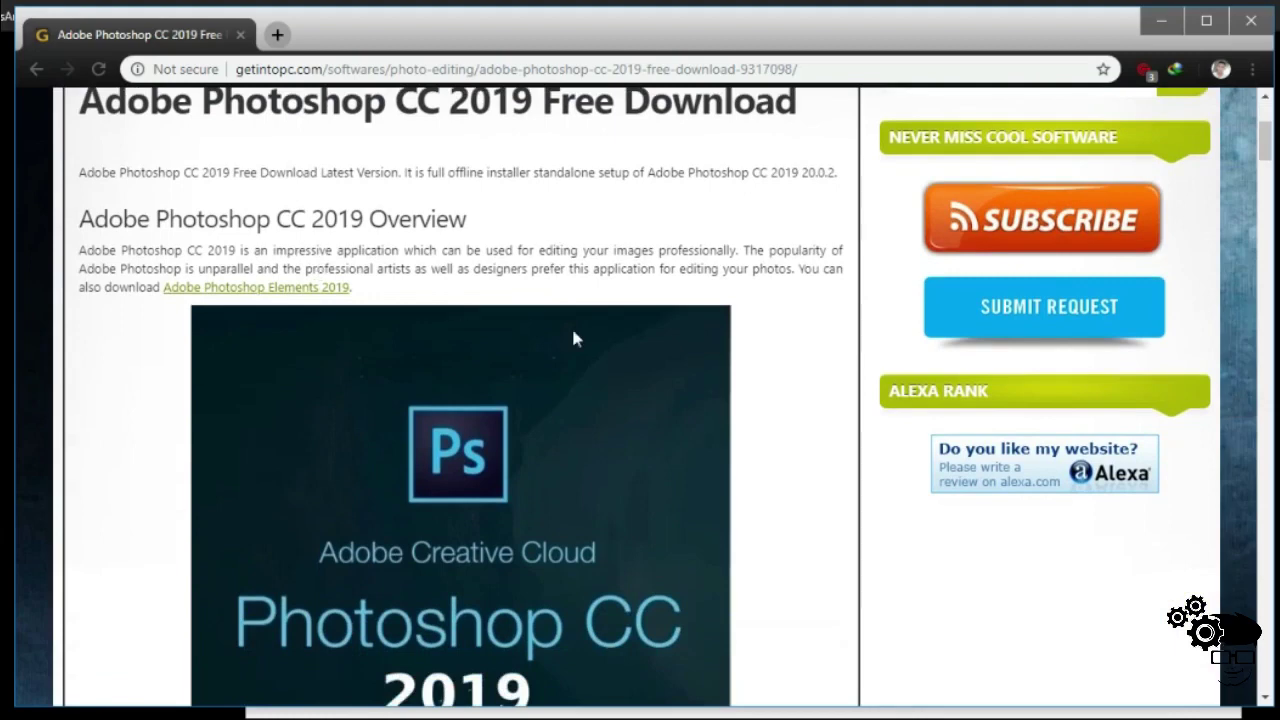
scroll(575, 338, down, 10)
scroll(520, 341, down, 11)
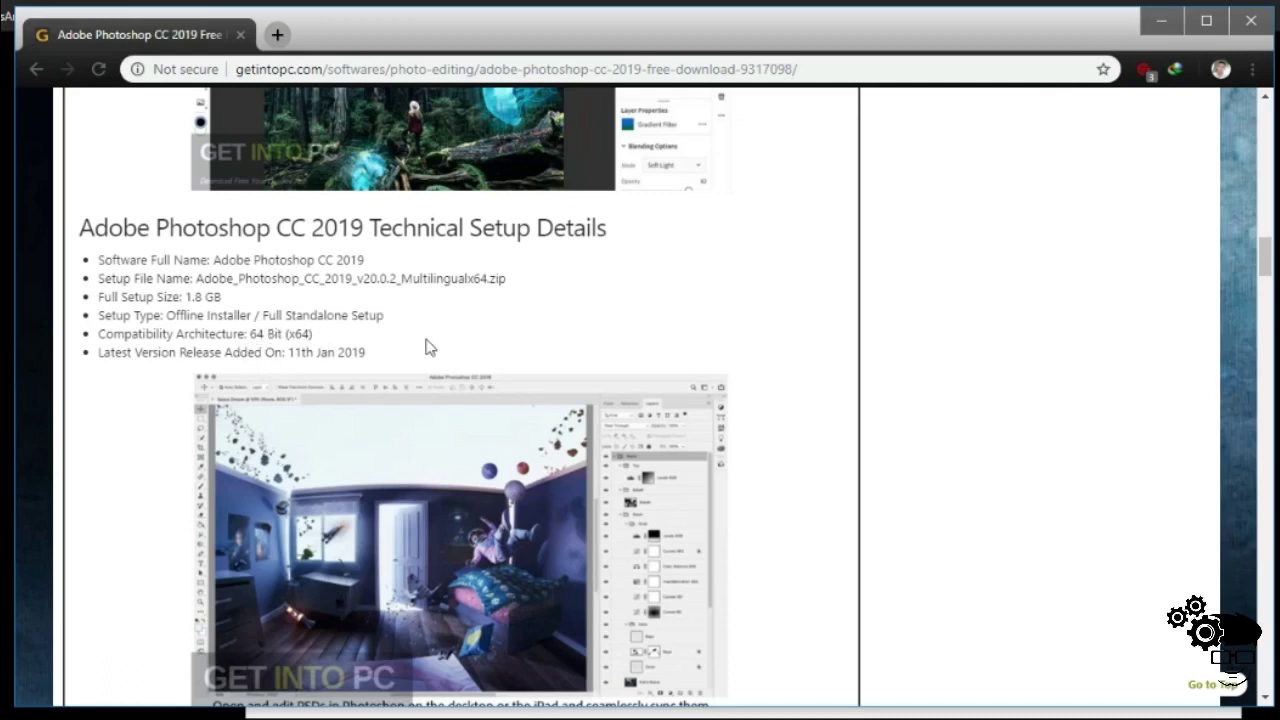
scroll(430, 350, down, 6)
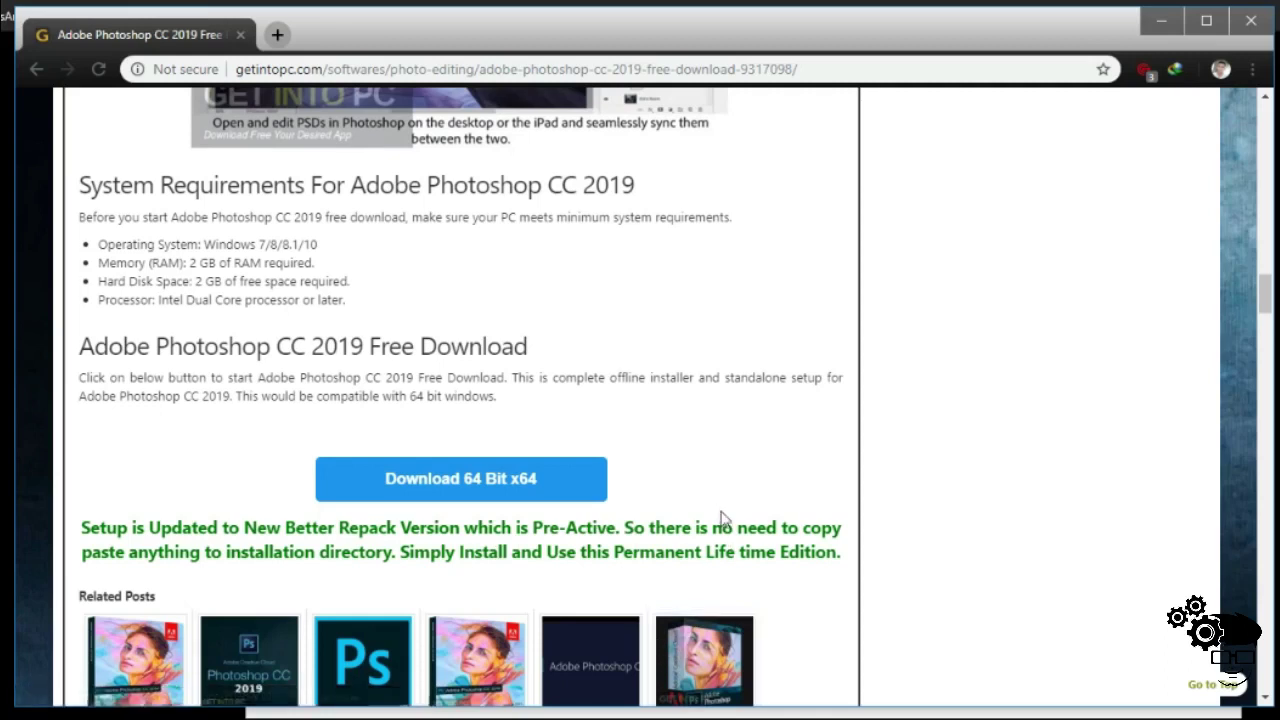
click(495, 480)
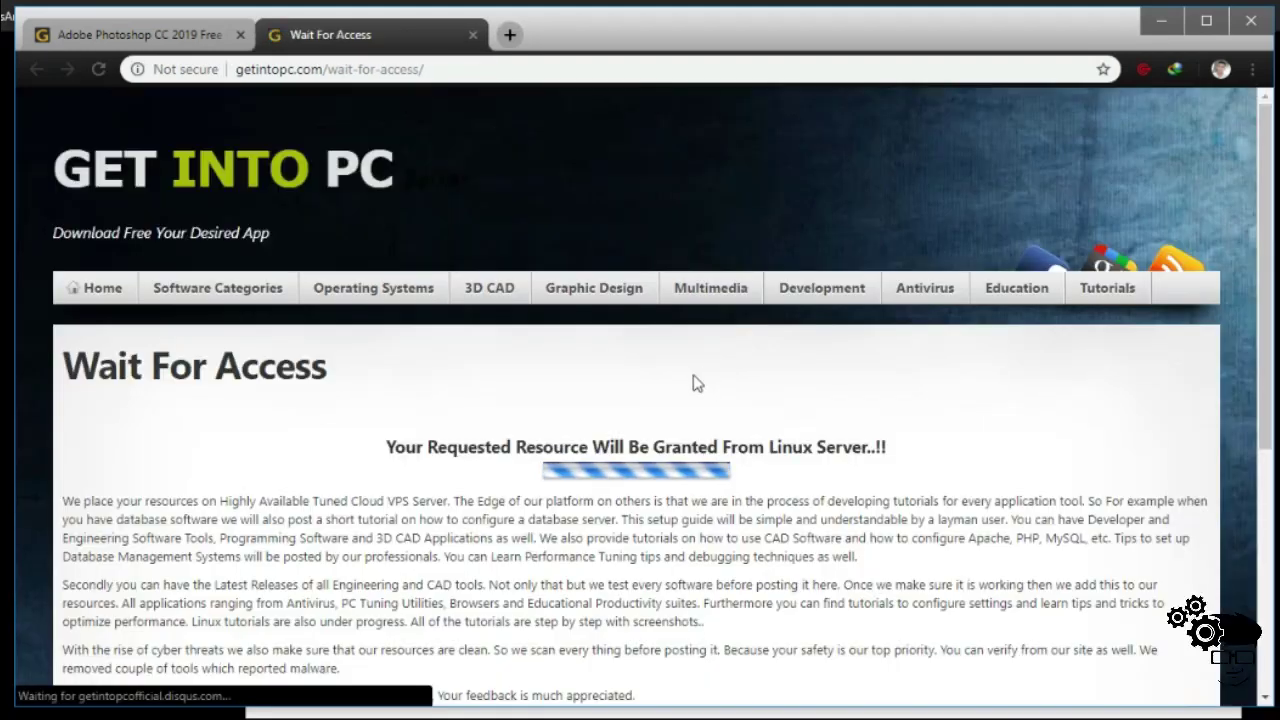
Step: Wait for the automatic download prompt and start downloading the Photoshop CC 2019 archive in the Compressed category
scroll(771, 400, down, 5)
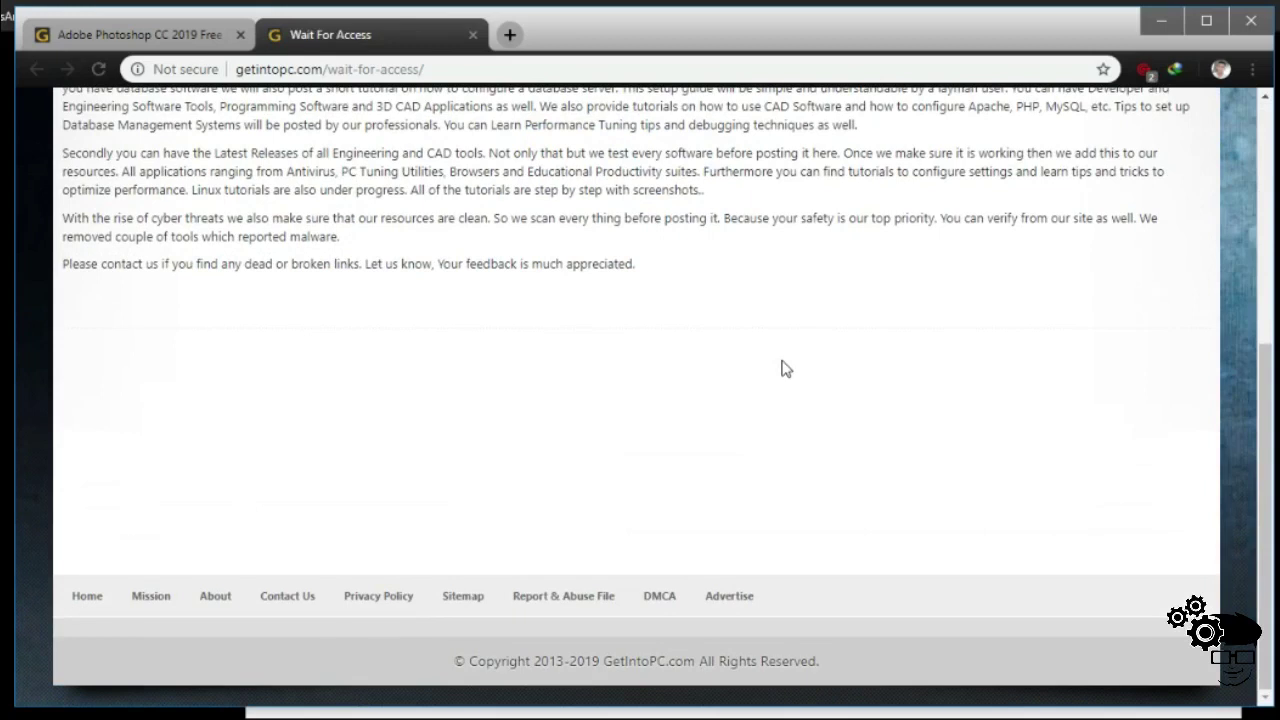
scroll(785, 368, up, 1)
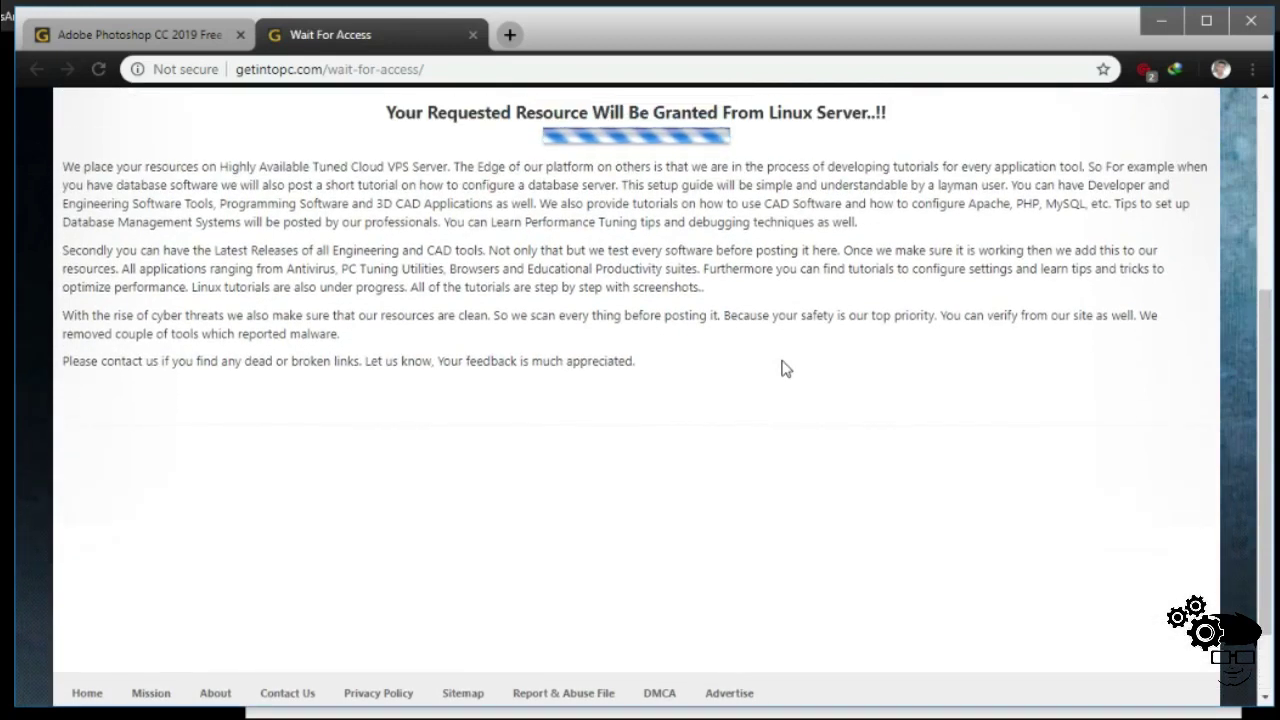
scroll(785, 368, up, 1)
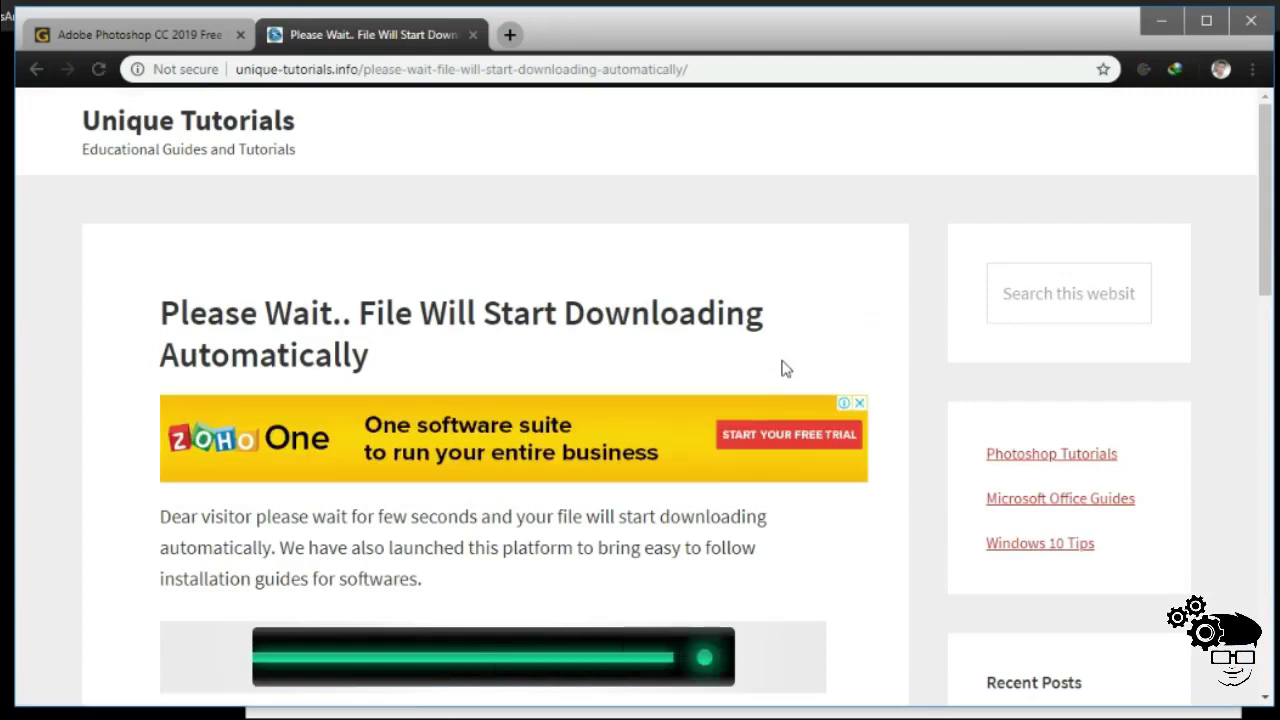
scroll(785, 368, down, 1)
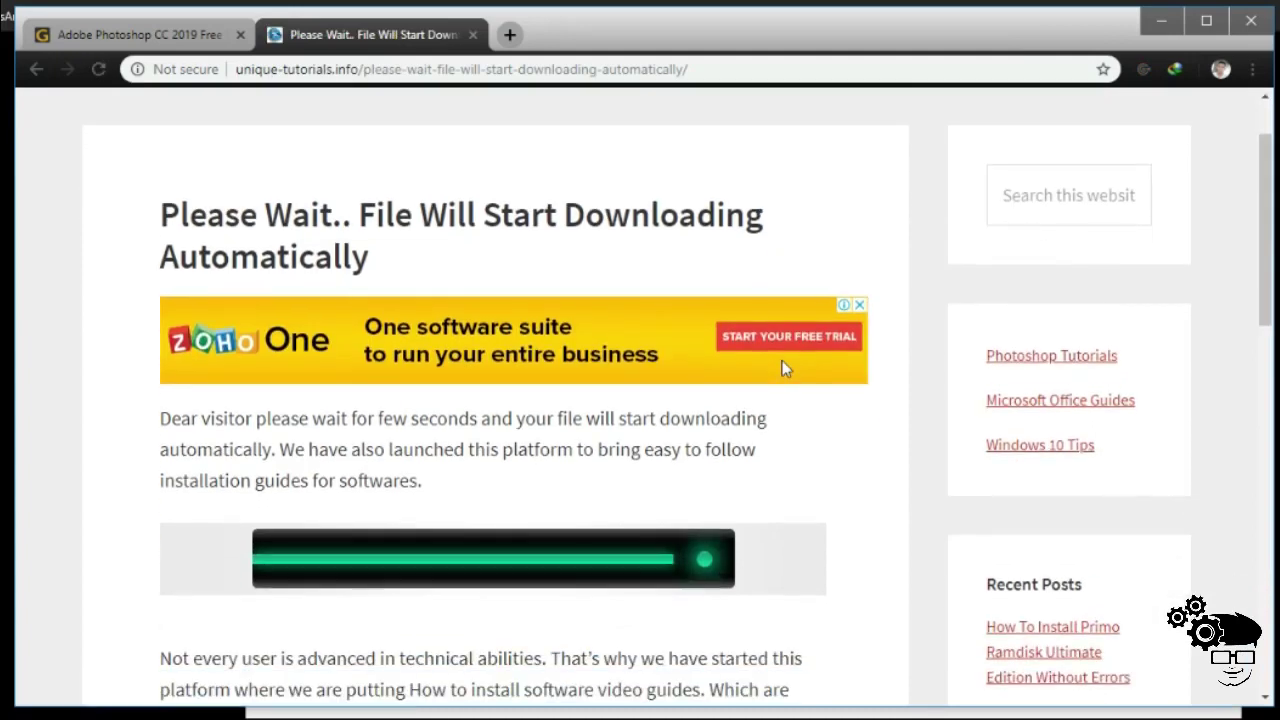
scroll(784, 364, down, 4)
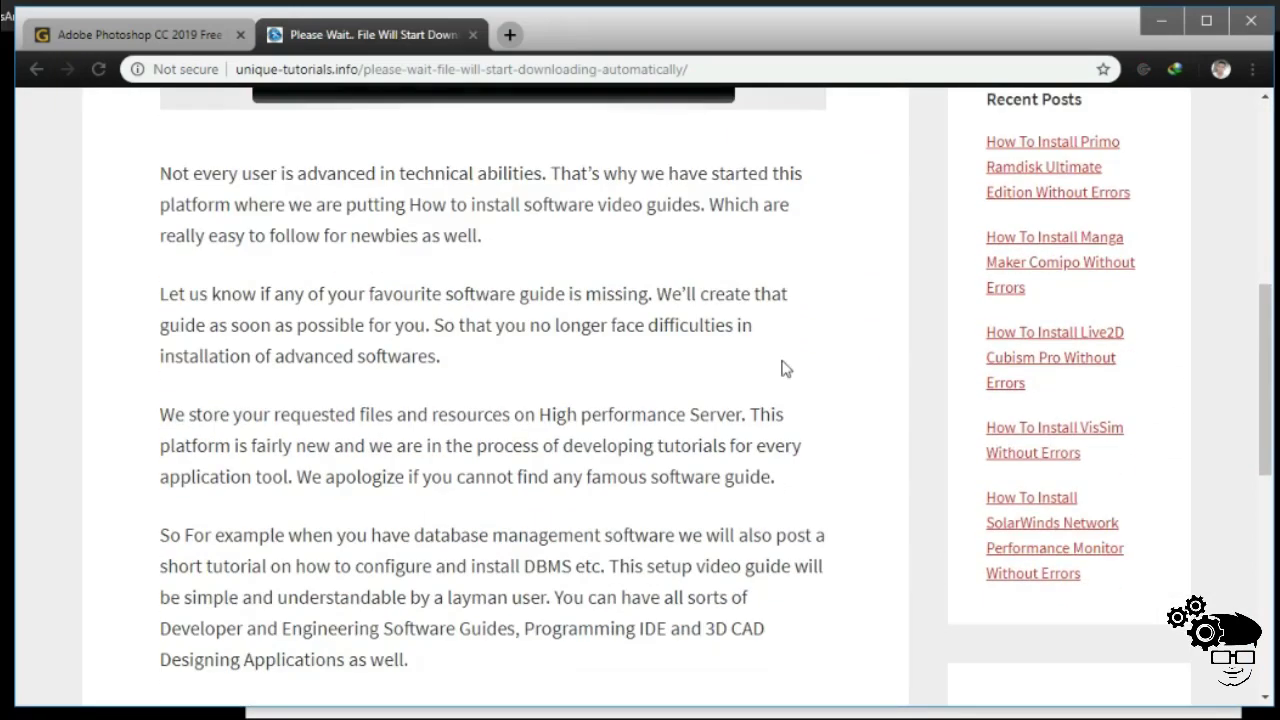
scroll(785, 368, up, 1)
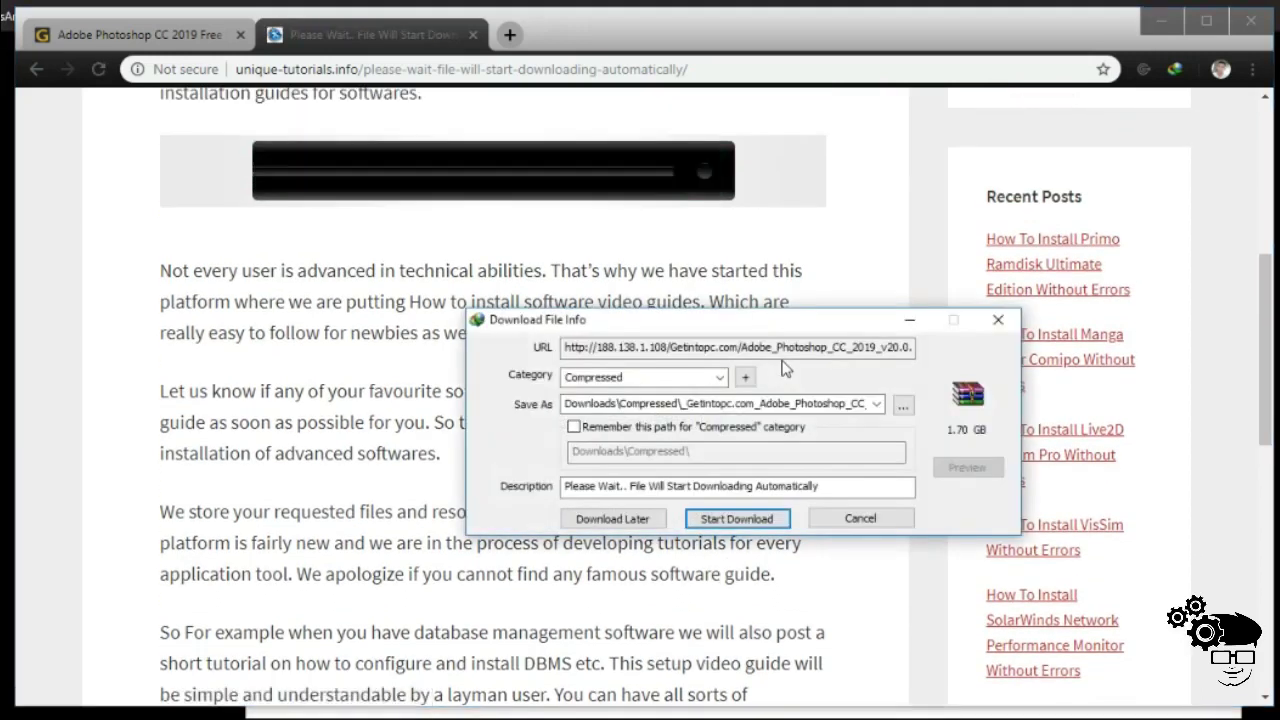
click(768, 519)
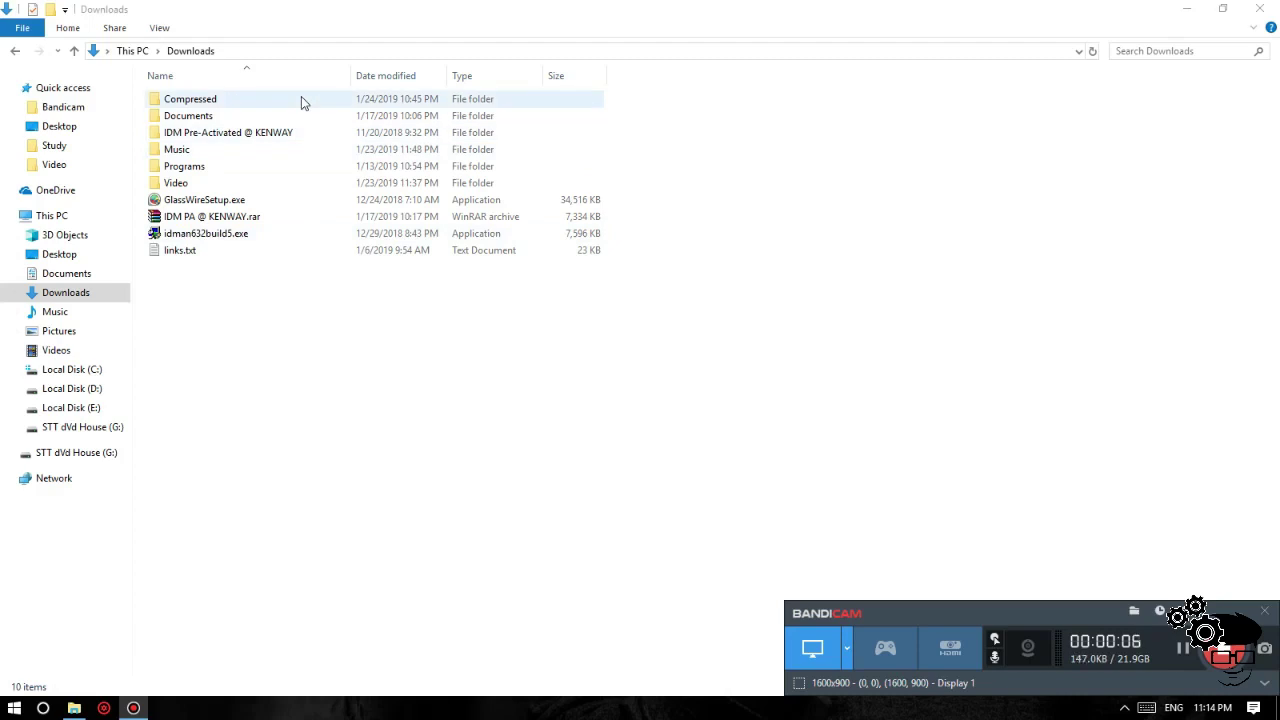
Step: Extract the Adobe Photoshop CC 2019 v20.0.2 zip in place within Downloads\Compressed and open the extracted folder
double_click(301, 97)
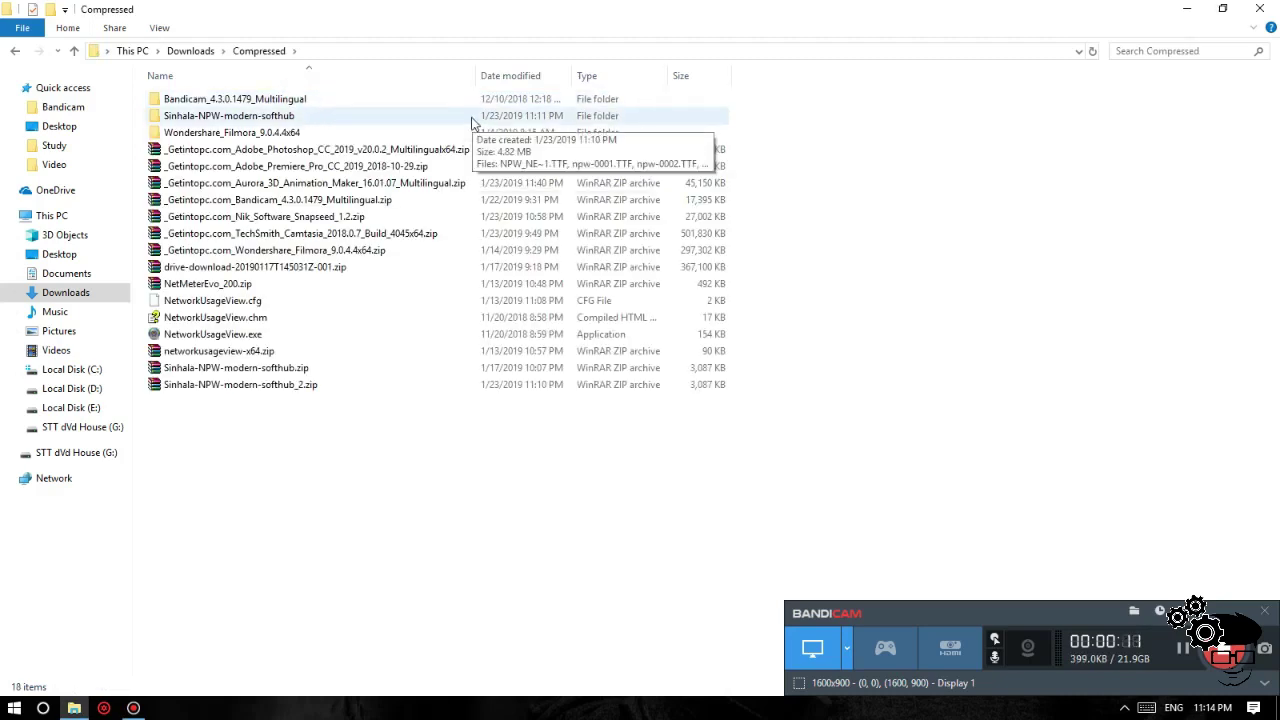
right_click(321, 149)
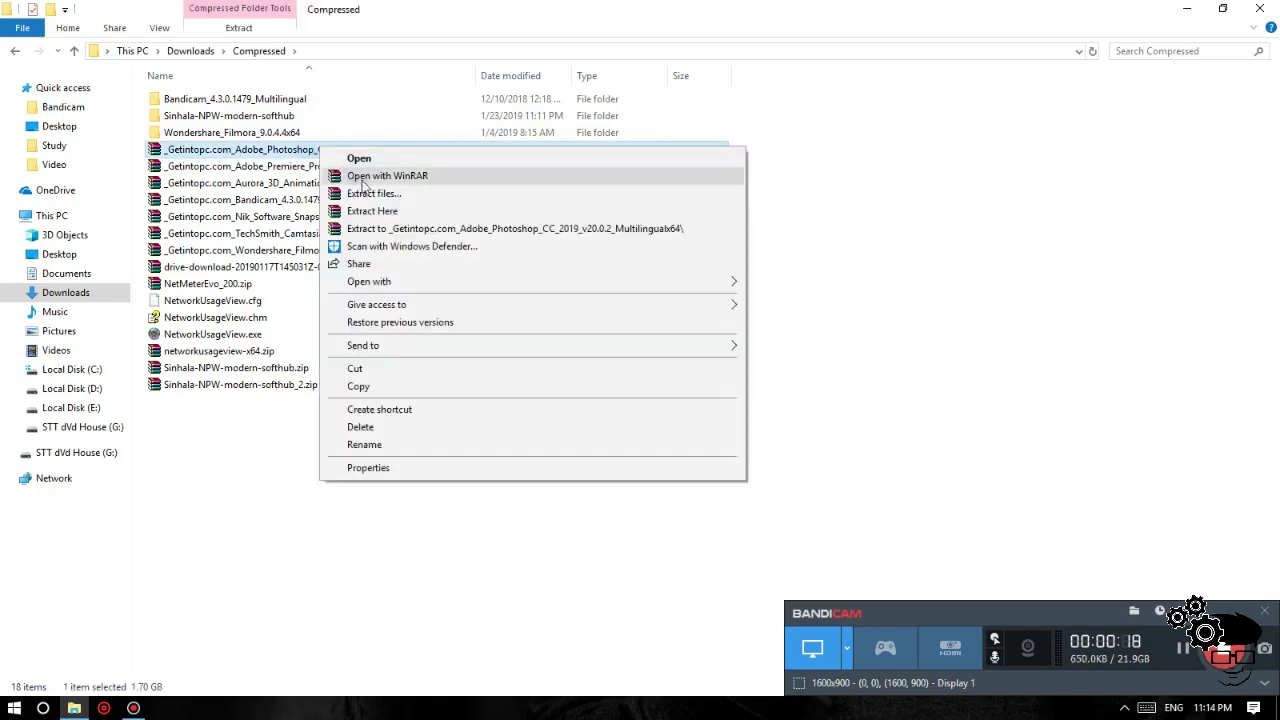
click(385, 209)
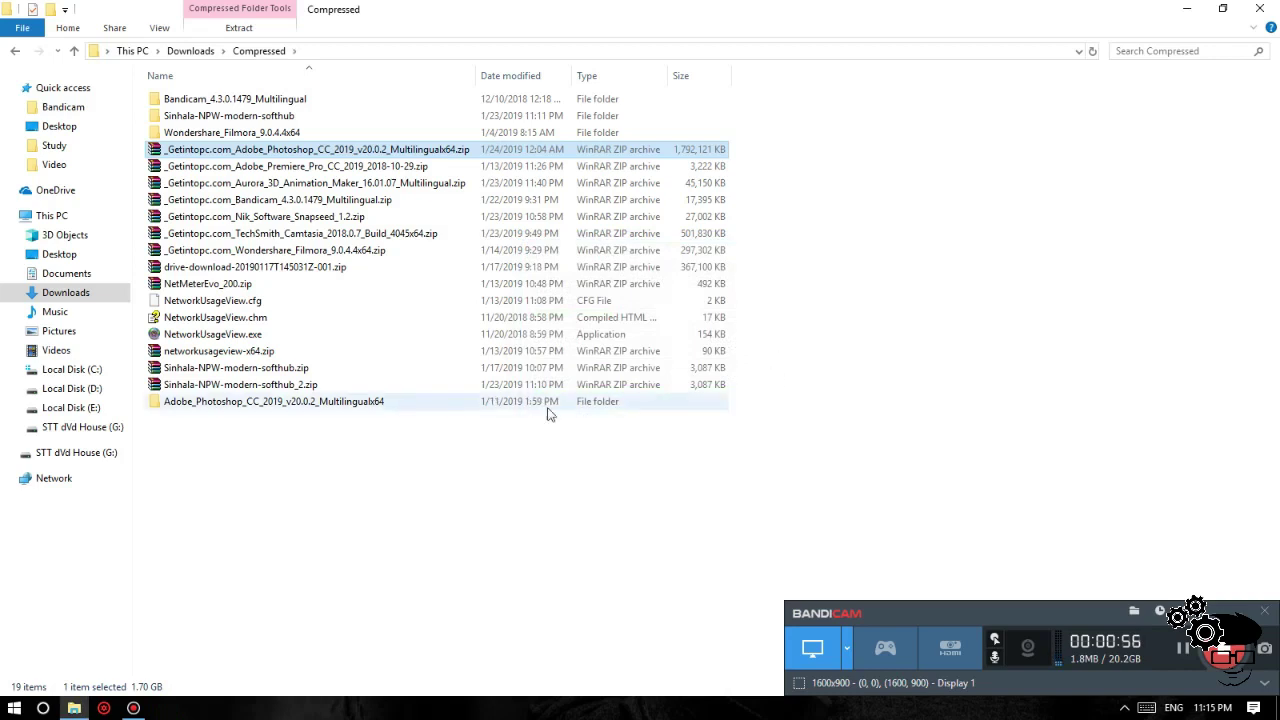
double_click(334, 403)
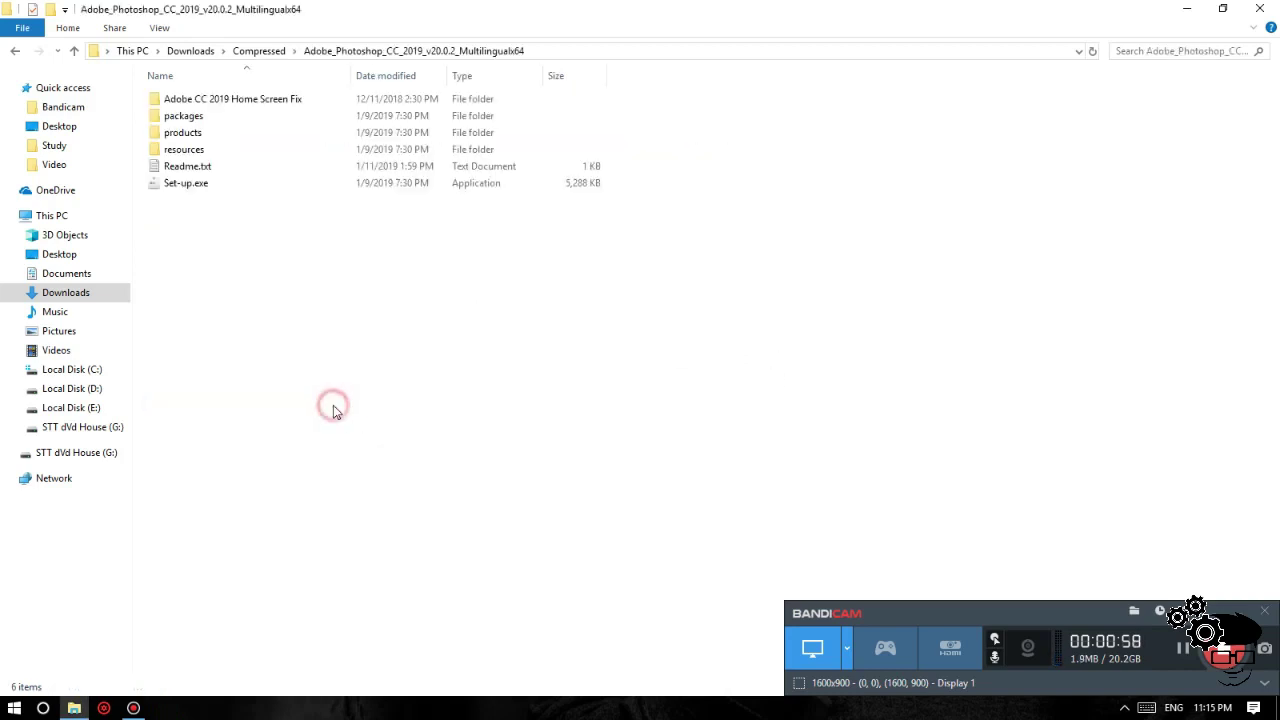
Step: Read the installation note in Readme.txt and close it
click(203, 166)
double_click(203, 166)
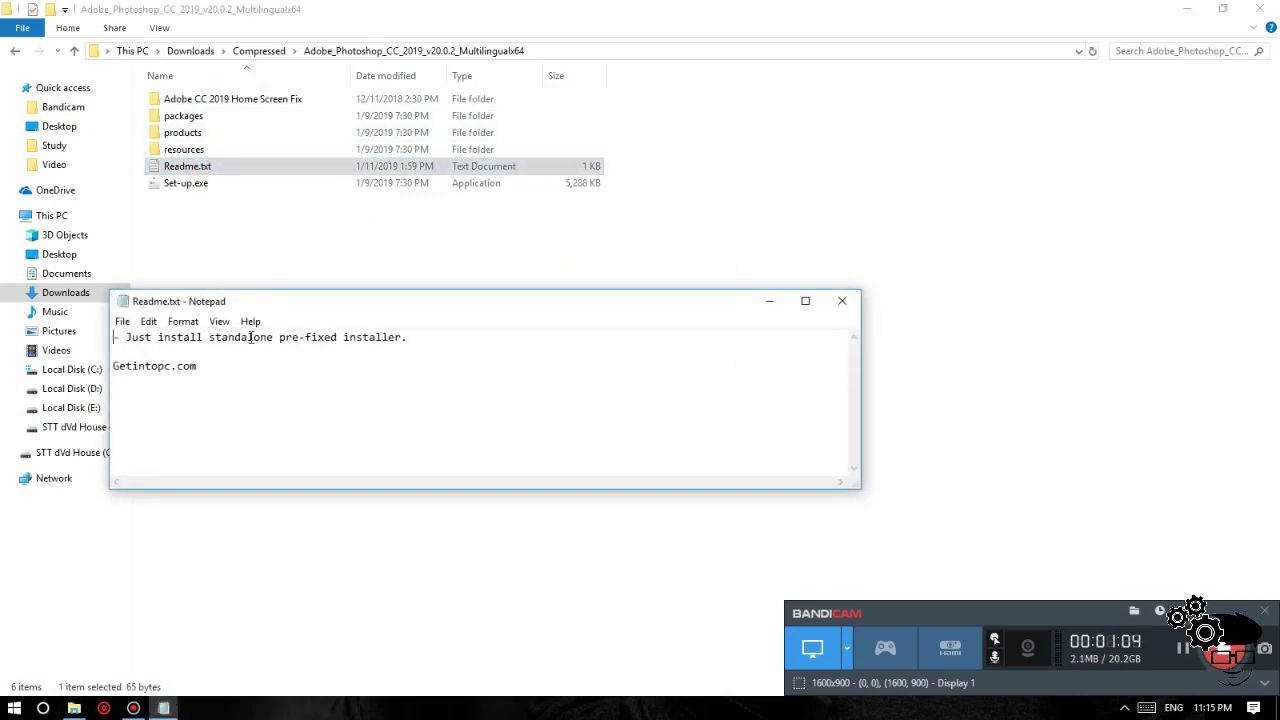
click(842, 301)
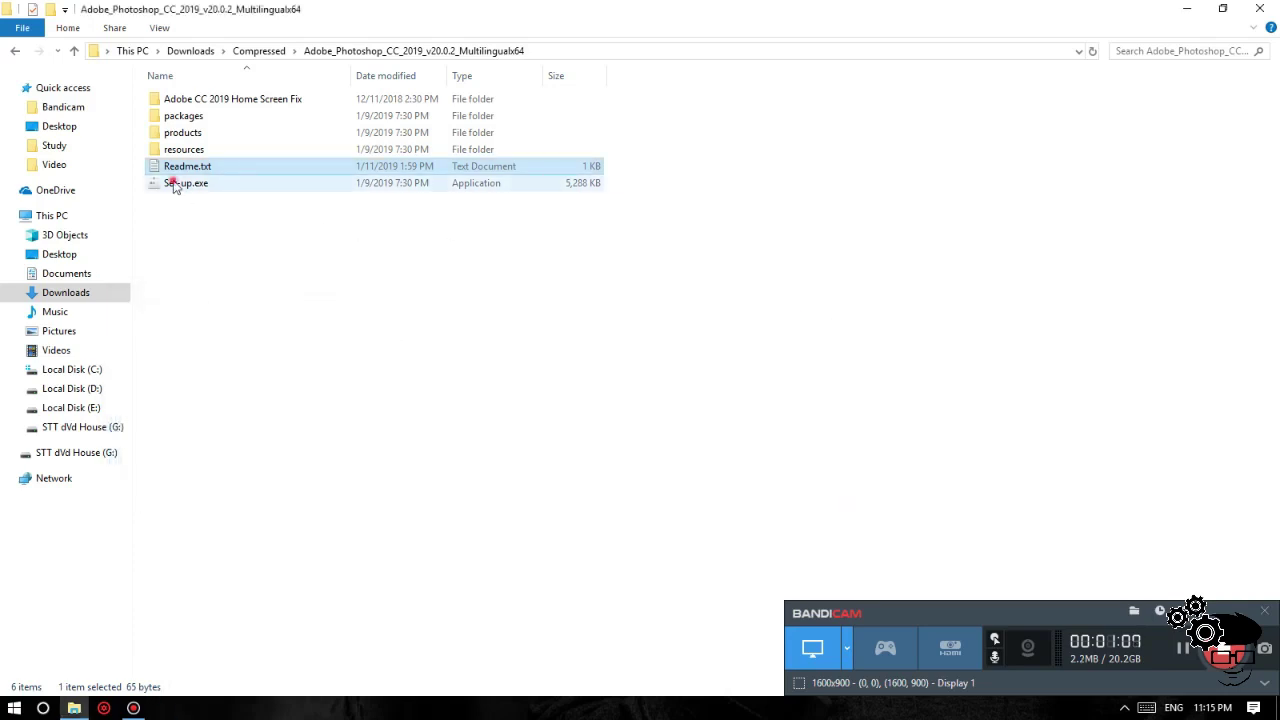
Step: Launch Set-up.exe from the extracted Photoshop folder
click(174, 185)
right_click(175, 185)
click(219, 212)
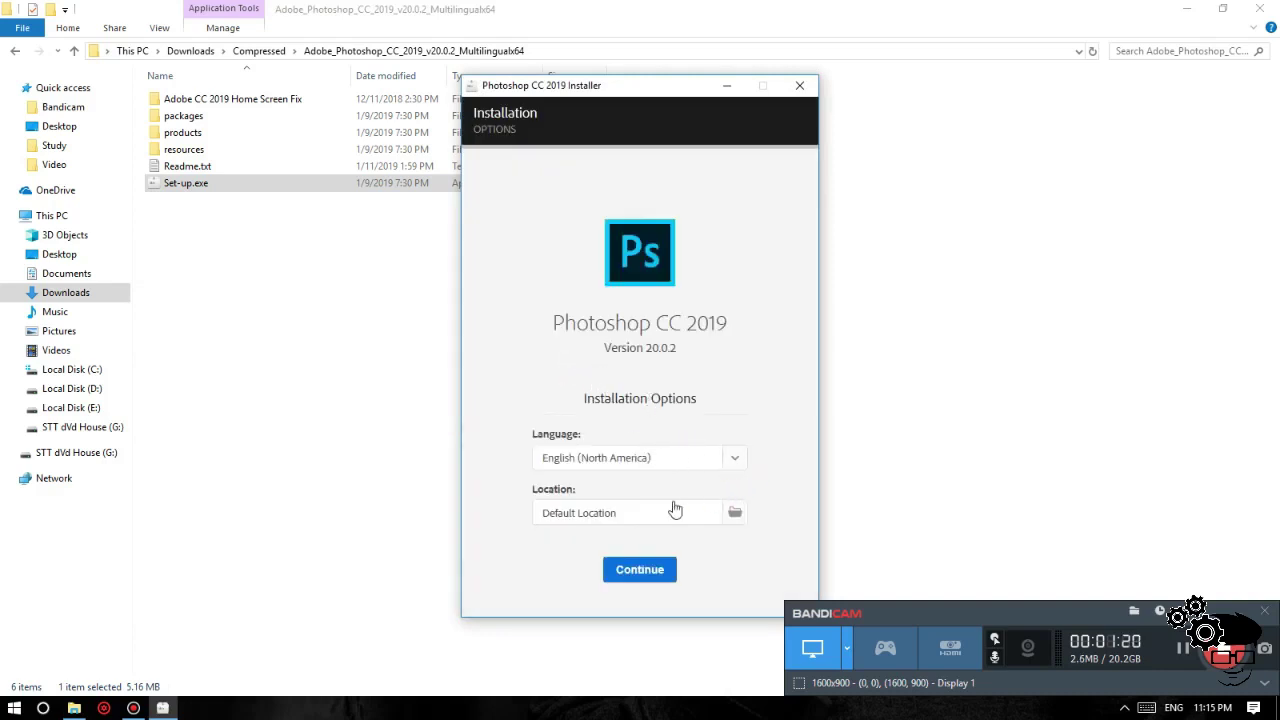
Step: Change the install location to the folder Installations\soft\ps 19 on Local Disk (D:) and start the installation
click(735, 514)
click(677, 566)
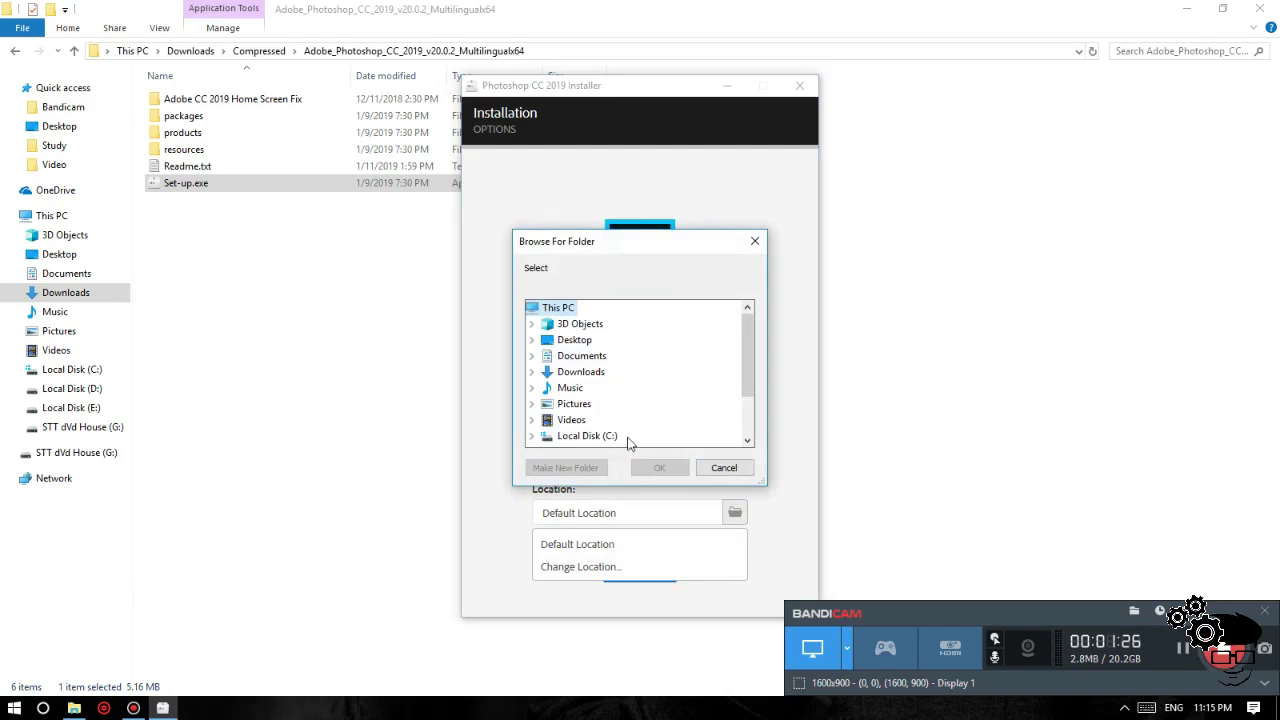
scroll(628, 443, down, 1)
click(533, 410)
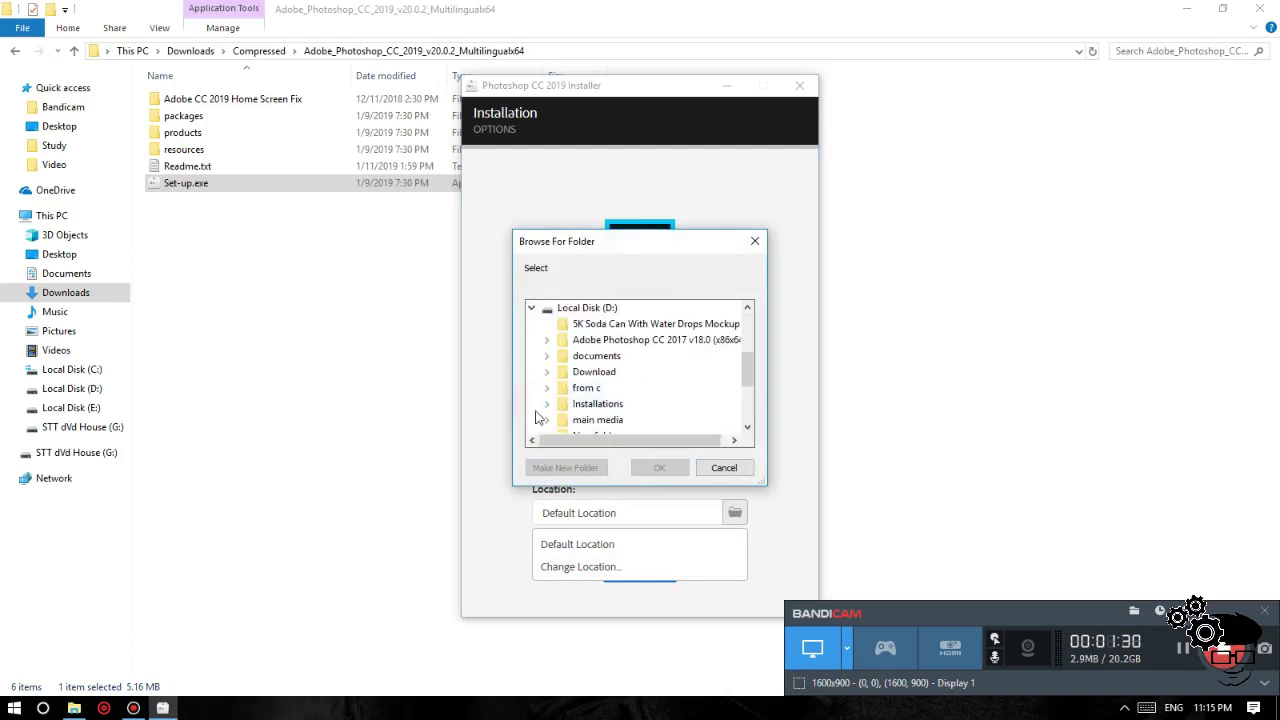
click(547, 406)
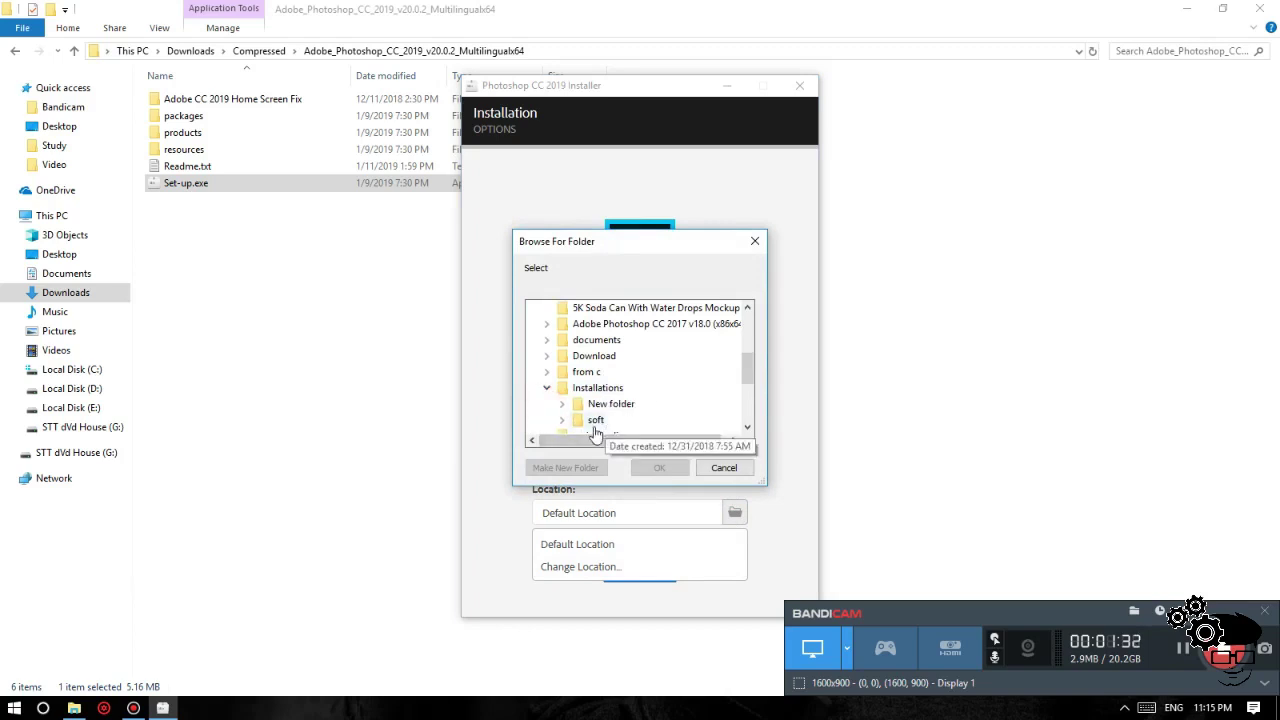
click(562, 420)
click(610, 420)
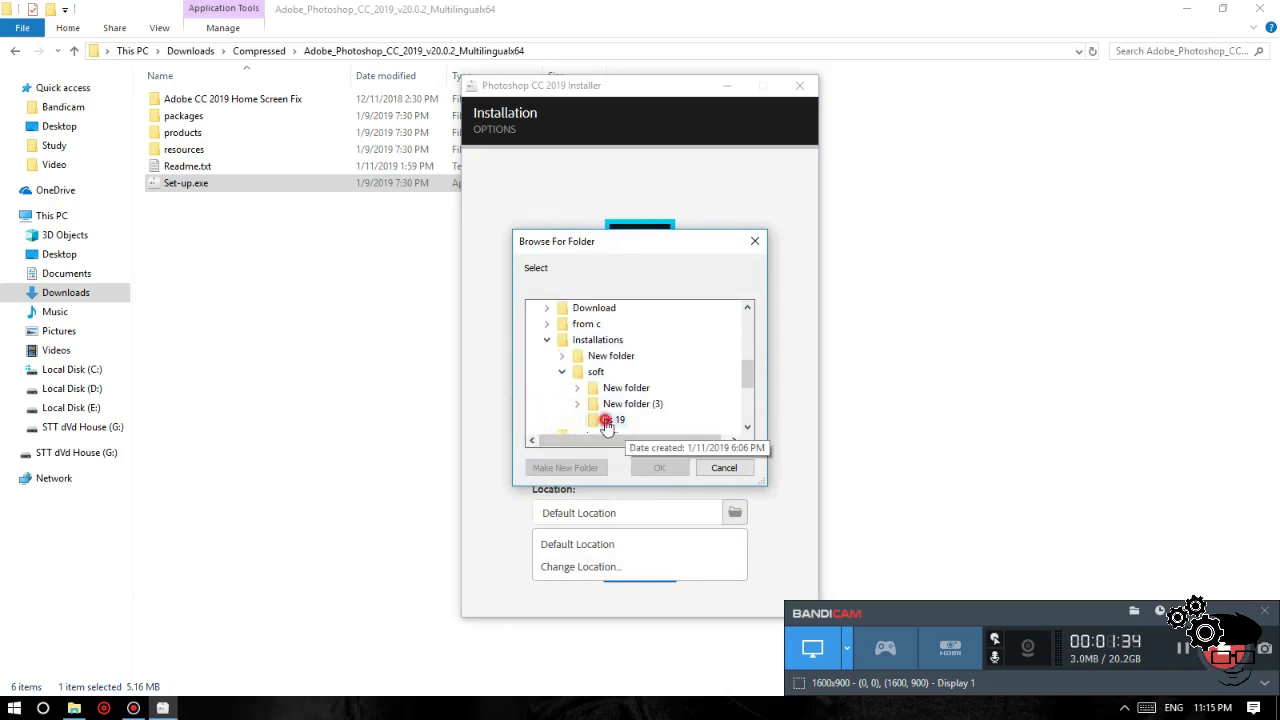
click(659, 470)
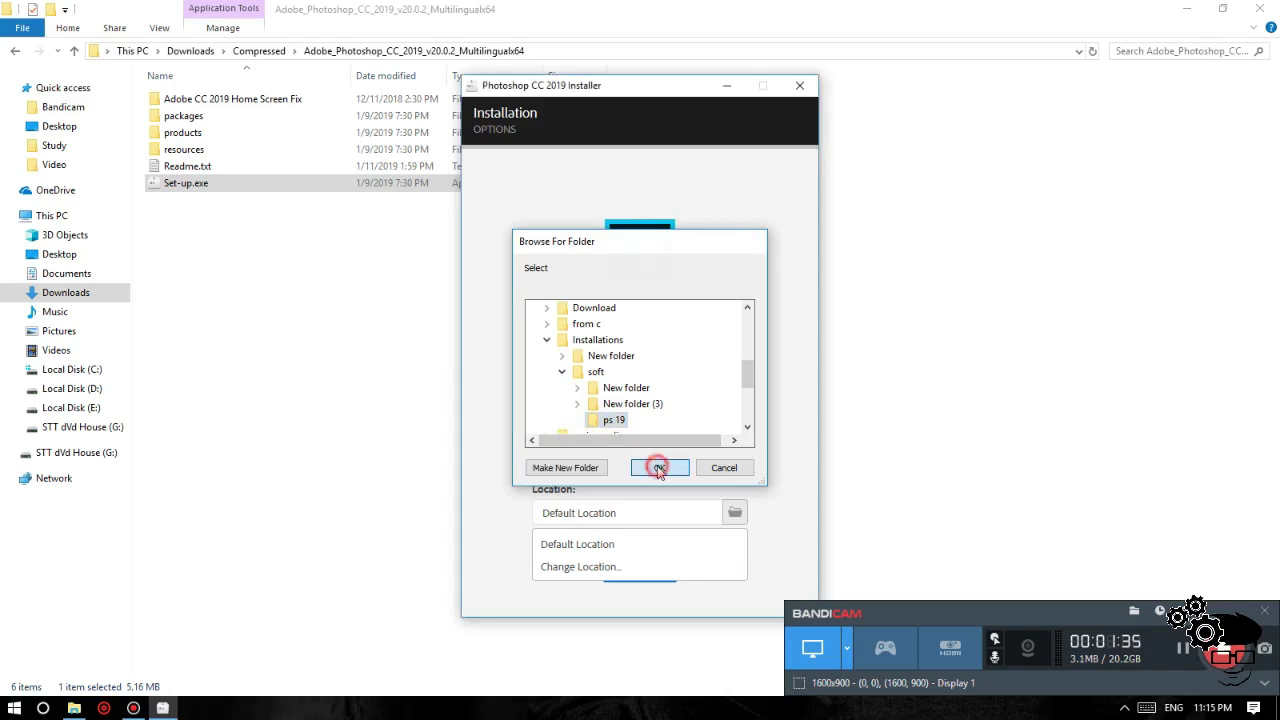
click(664, 576)
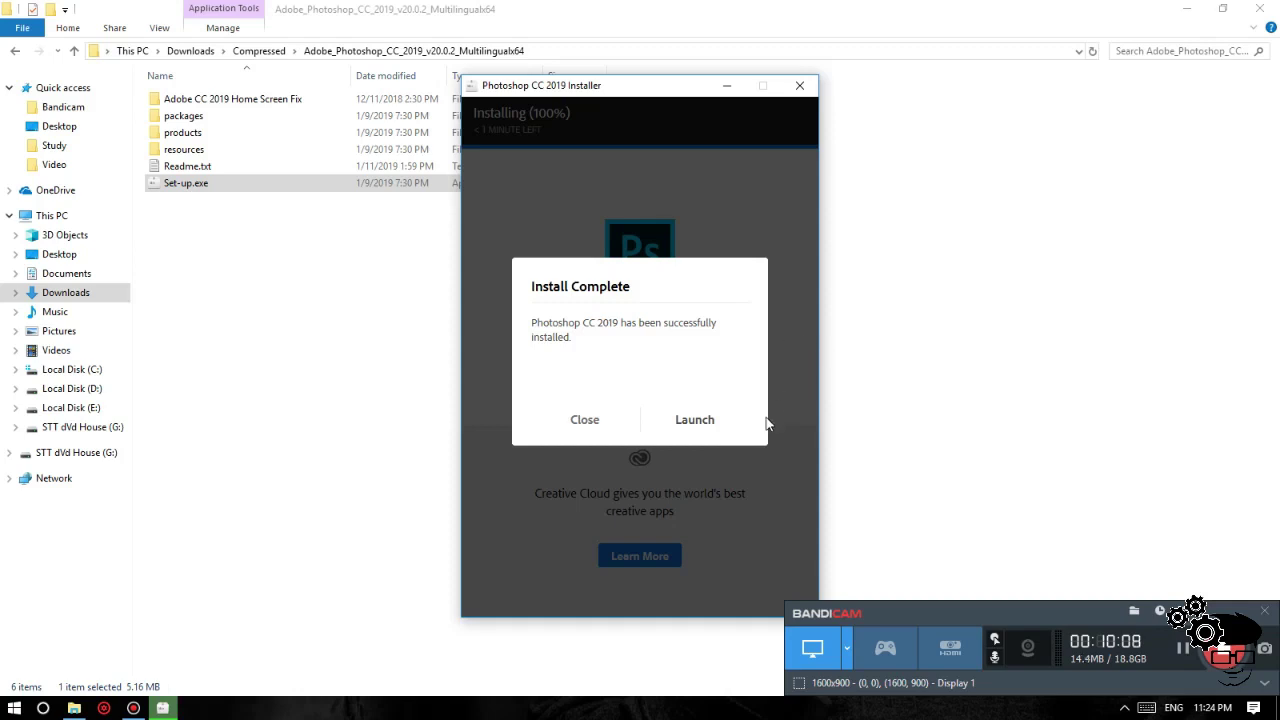
Step: Try to launch Photoshop CC 2019 from the completed installer, and quit the installer
click(697, 422)
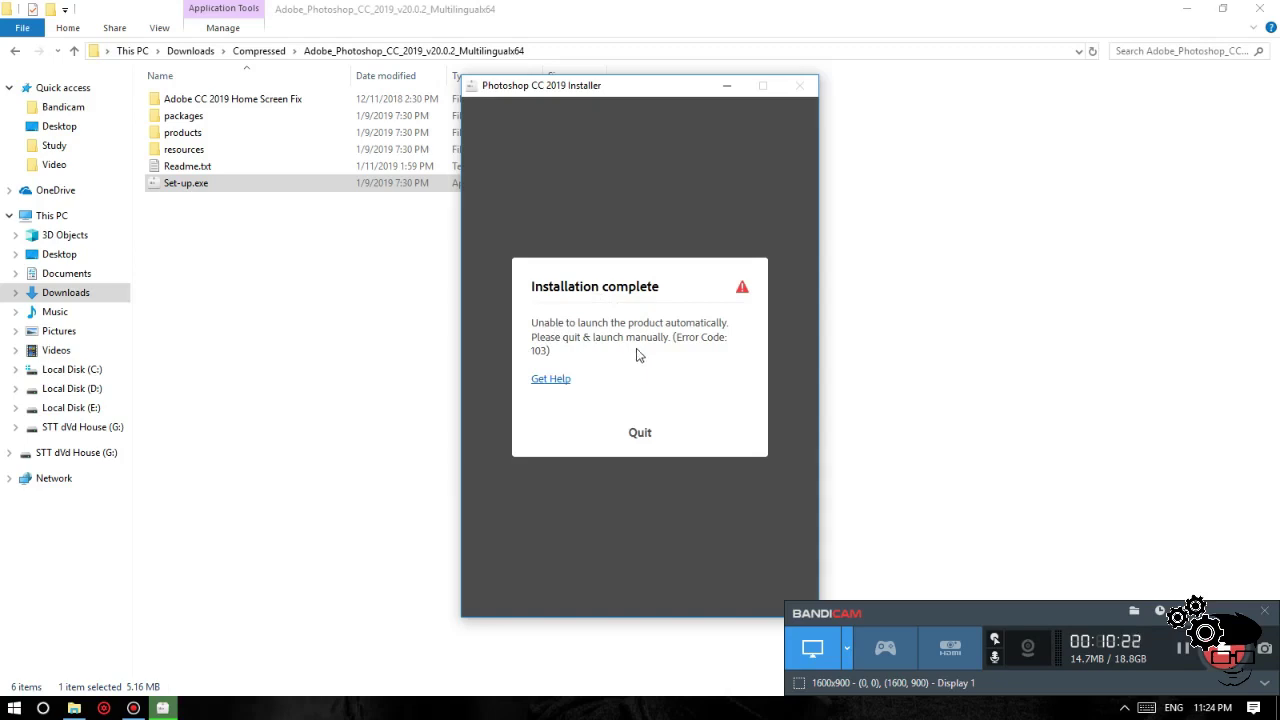
click(640, 433)
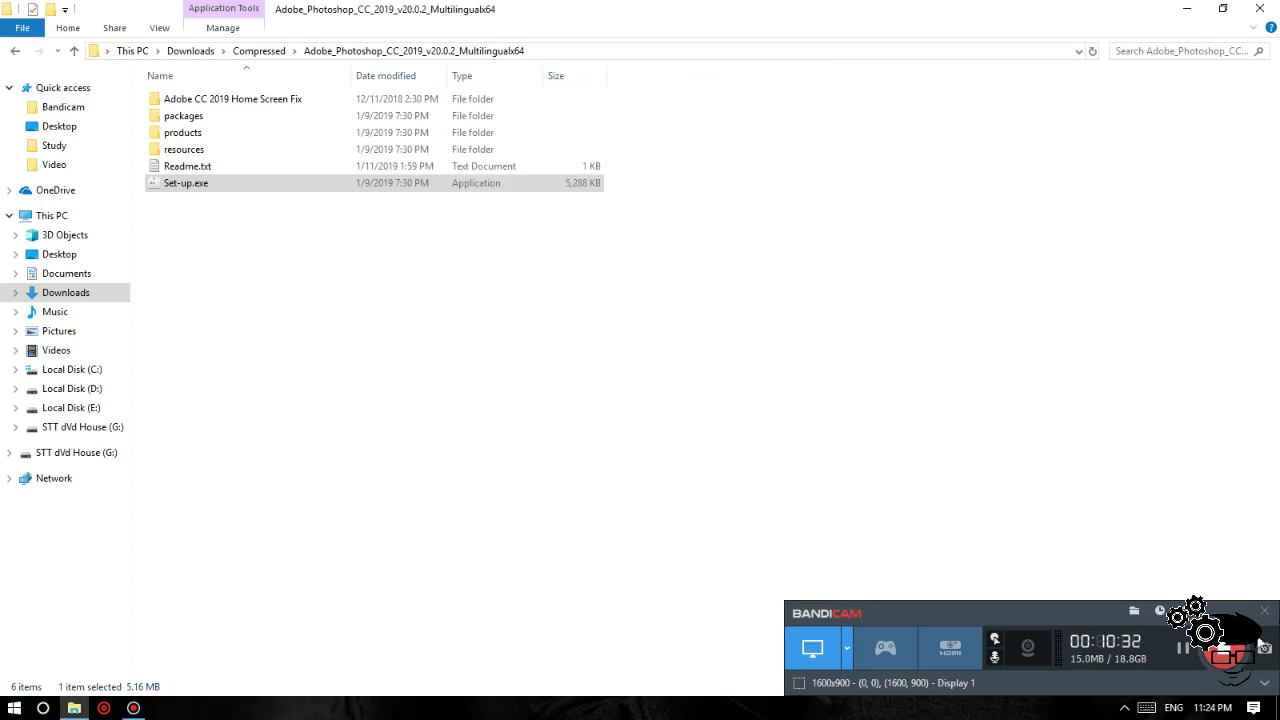
Step: Show the desktop and launch Adobe Photoshop CC 2019 from the installed apps list
click(1277, 708)
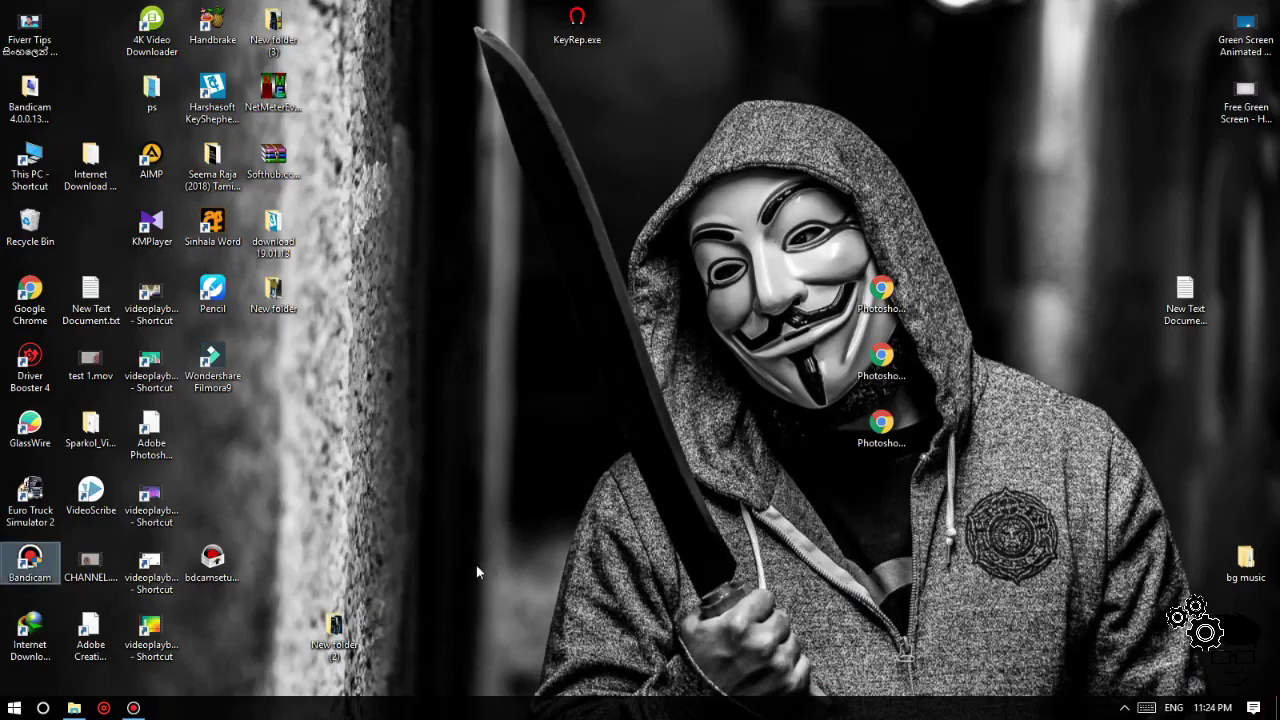
click(14, 708)
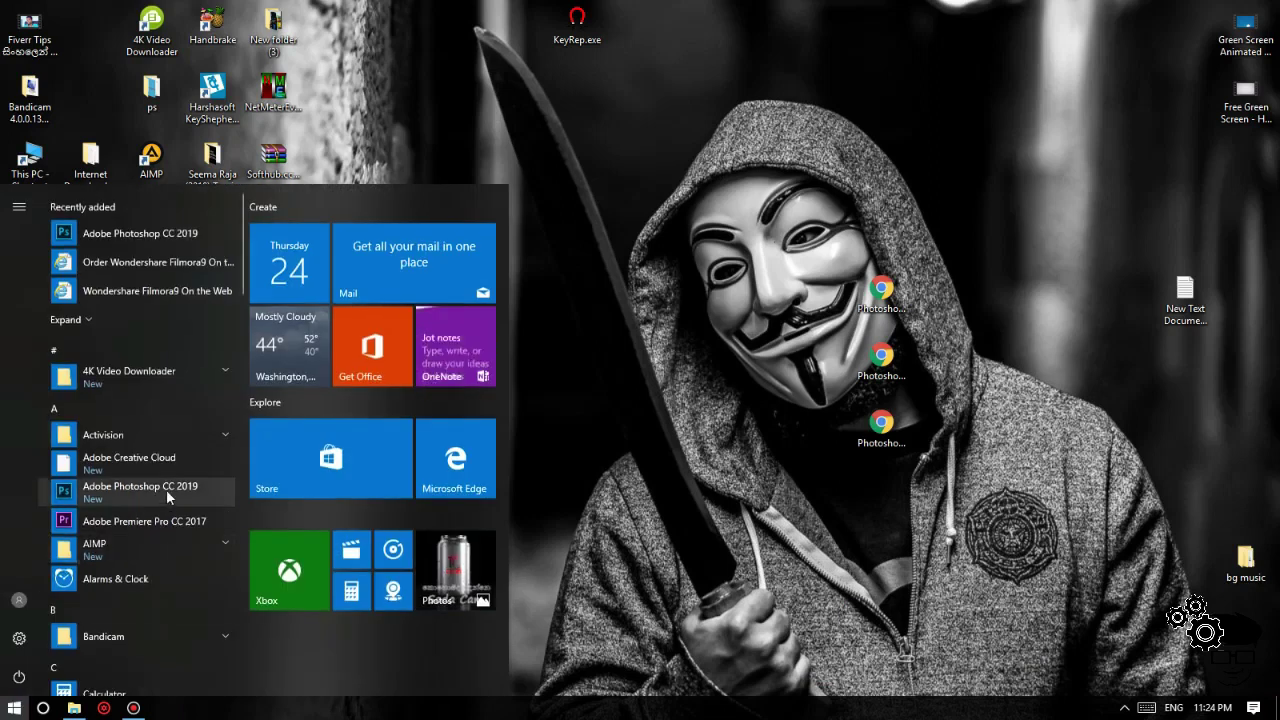
click(115, 489)
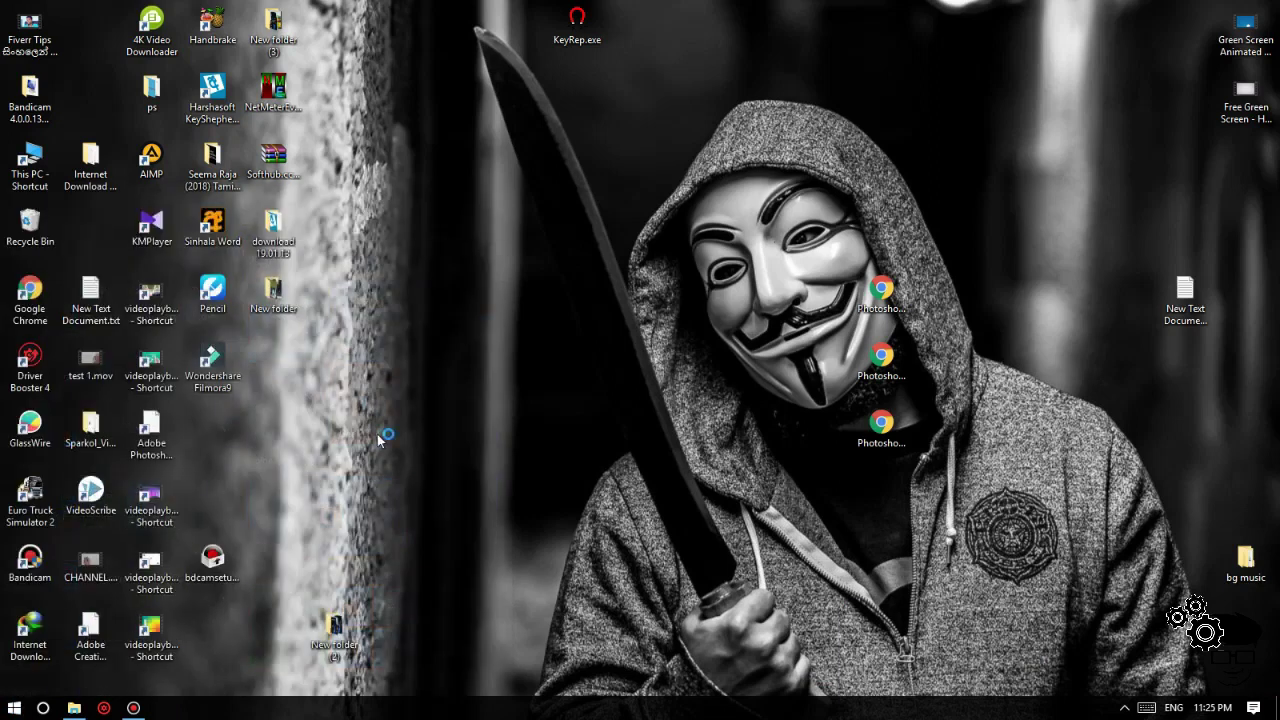